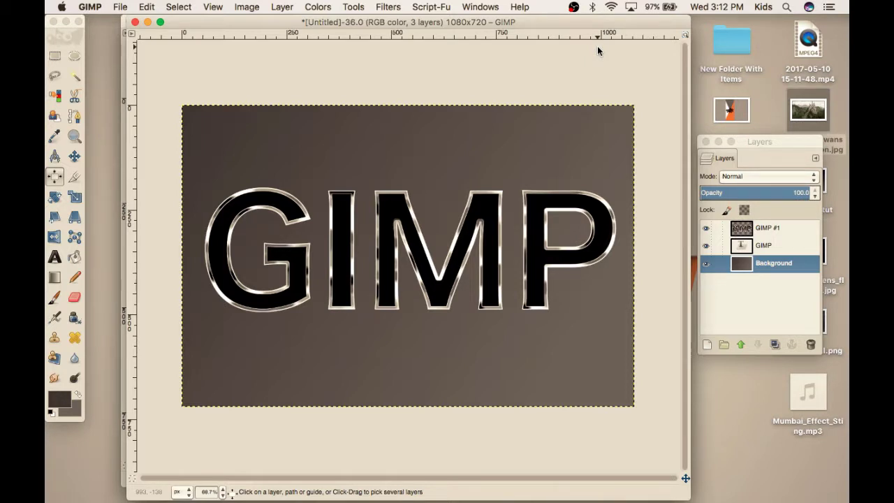
Close the finished three-layer GIMP text image and discard its changes
left_click(134, 22)
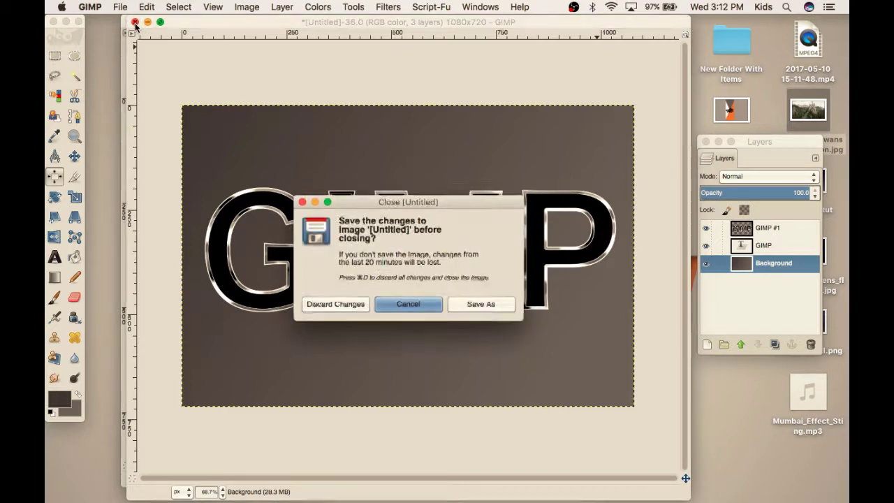
left_click(322, 304)
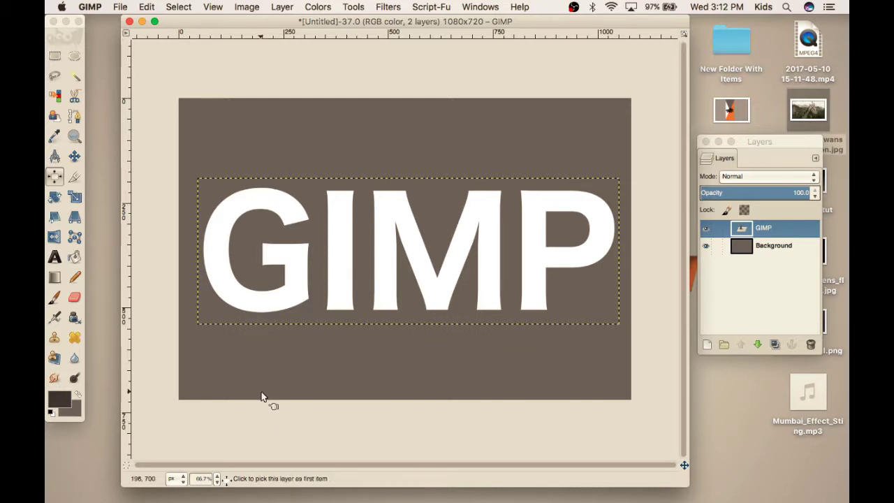
right_click(760, 231)
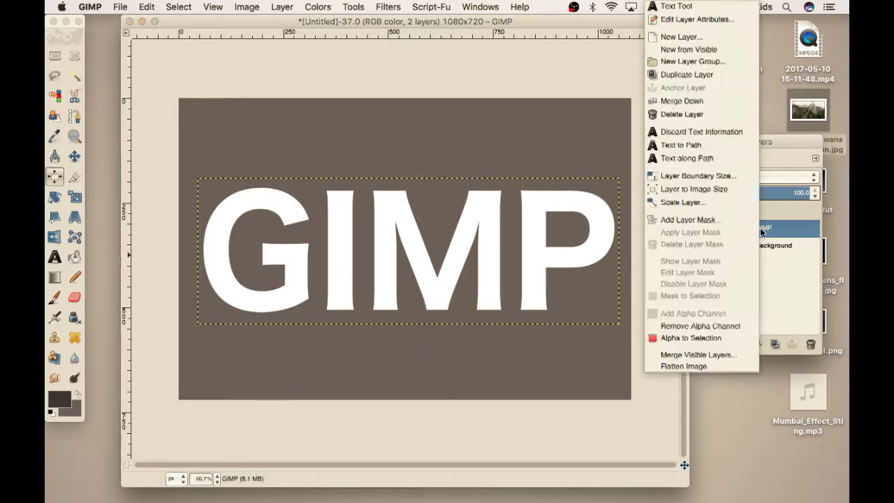
left_click(655, 114)
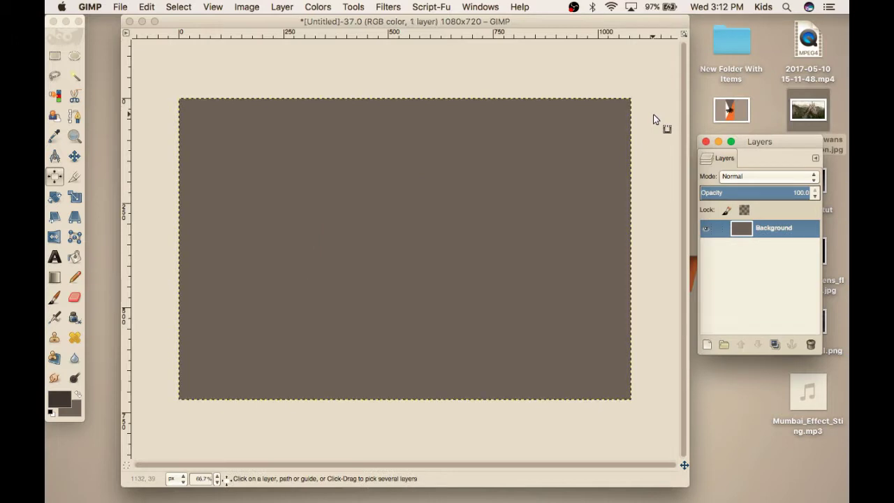
key("ctrl+z")
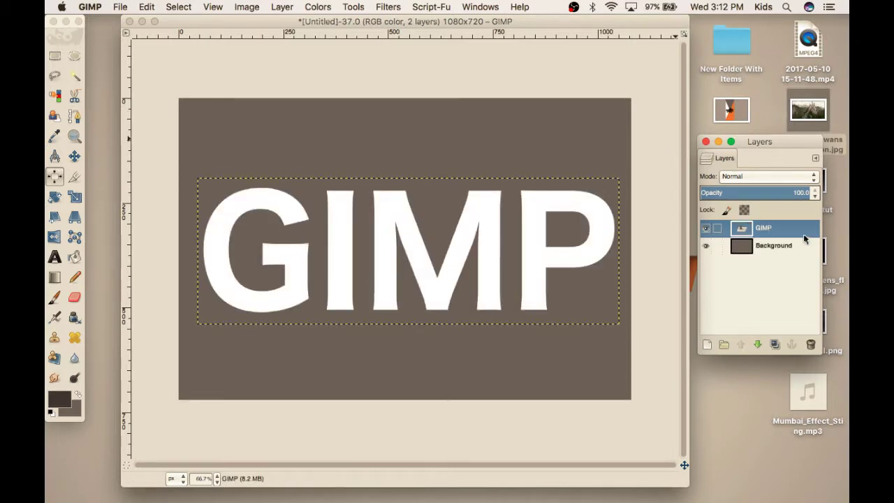
Duplicate the GIMP text layer and create a selection from the copy's alpha
right_click(791, 229)
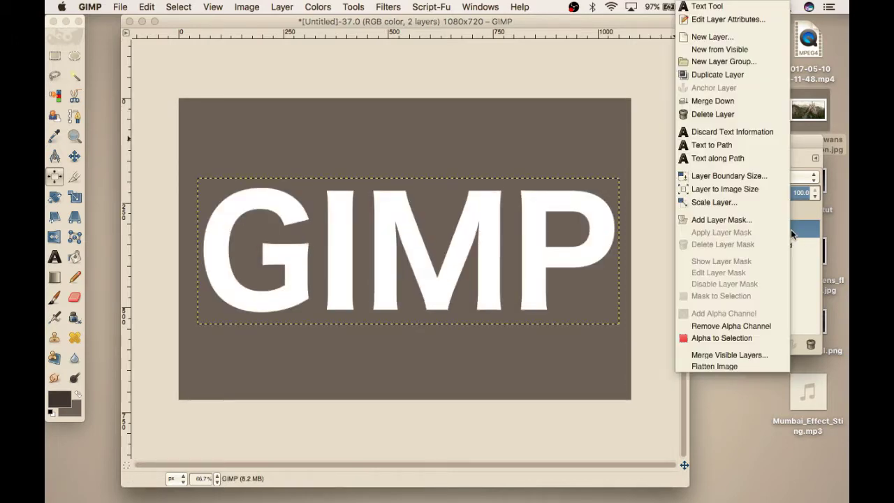
left_click(695, 74)
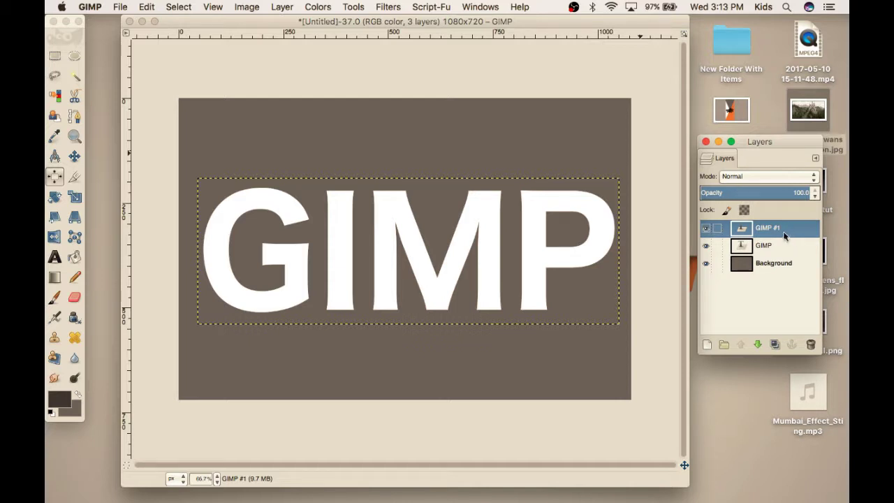
left_click(171, 7)
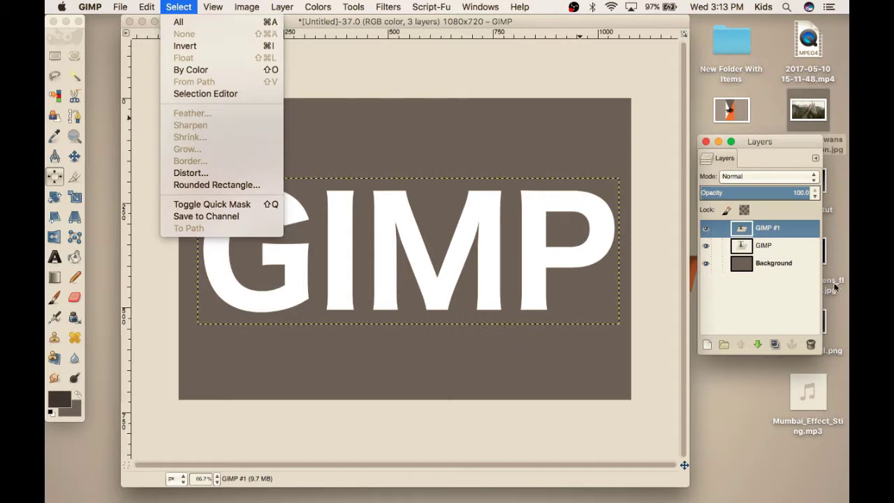
right_click(784, 234)
left_click(783, 235)
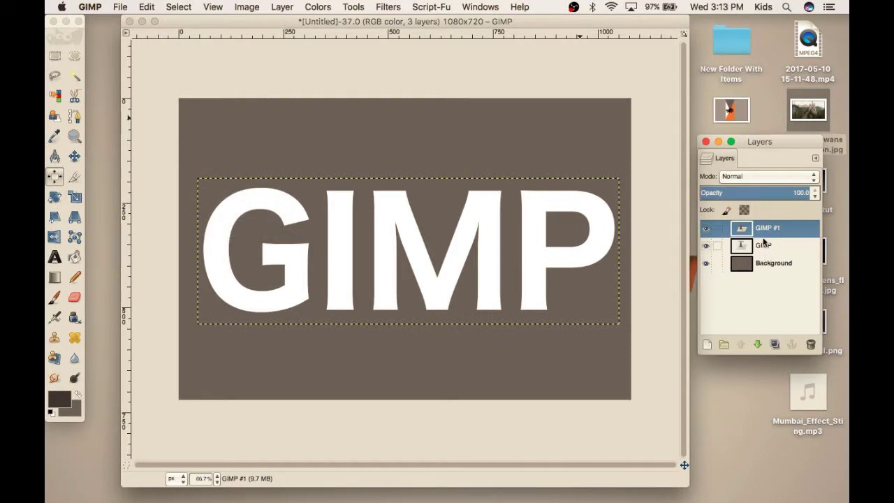
right_click(759, 232)
left_click(699, 338)
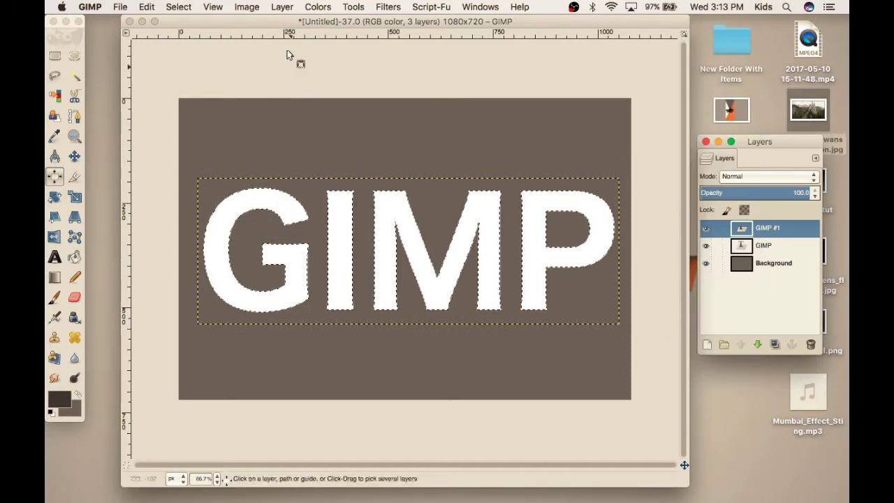
Shrink the letter selection by 2 px
left_click(185, 9)
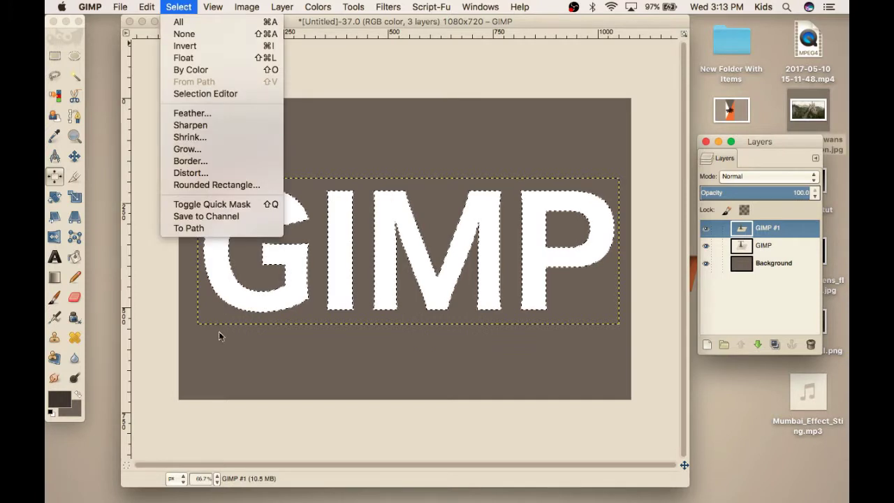
left_click(194, 137)
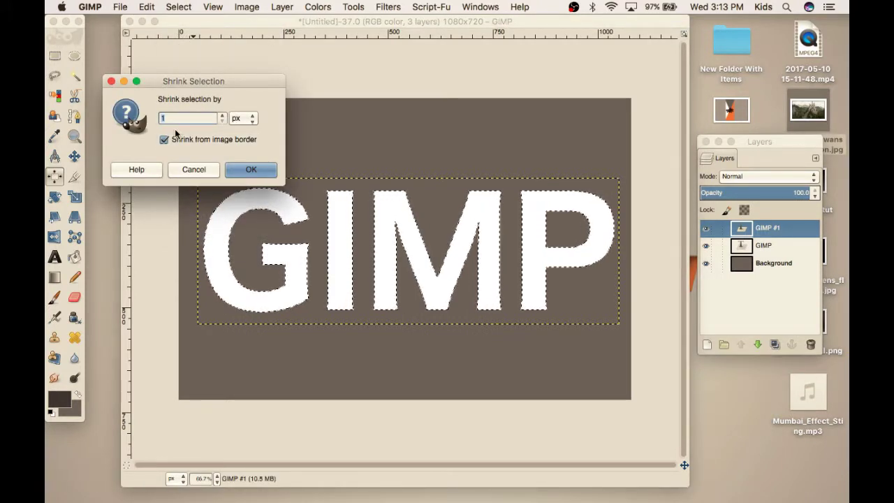
type("2")
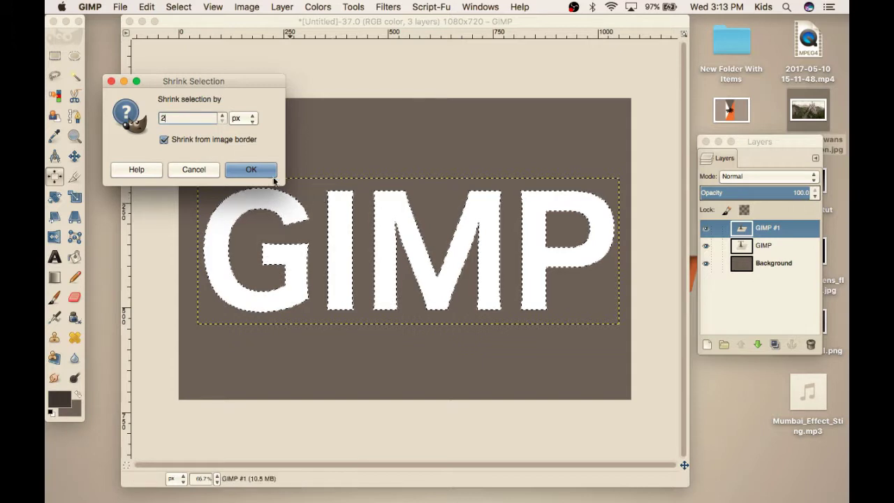
left_click(251, 170)
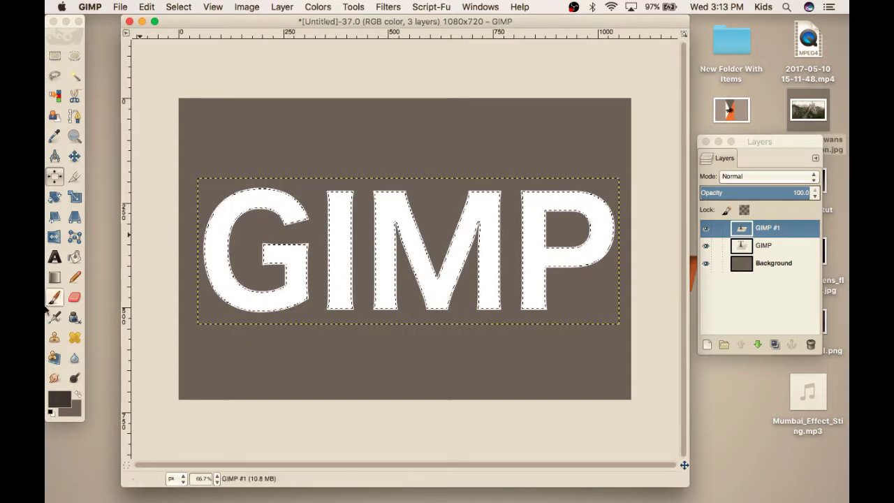
Set the foreground color to the light grey ababab from the recent colors
left_click(57, 409)
left_click(58, 408)
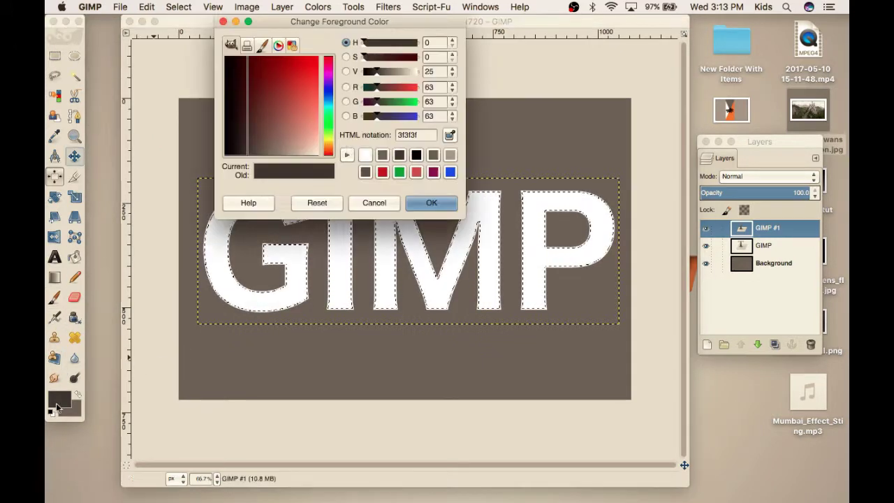
left_click(365, 155)
left_click(382, 155)
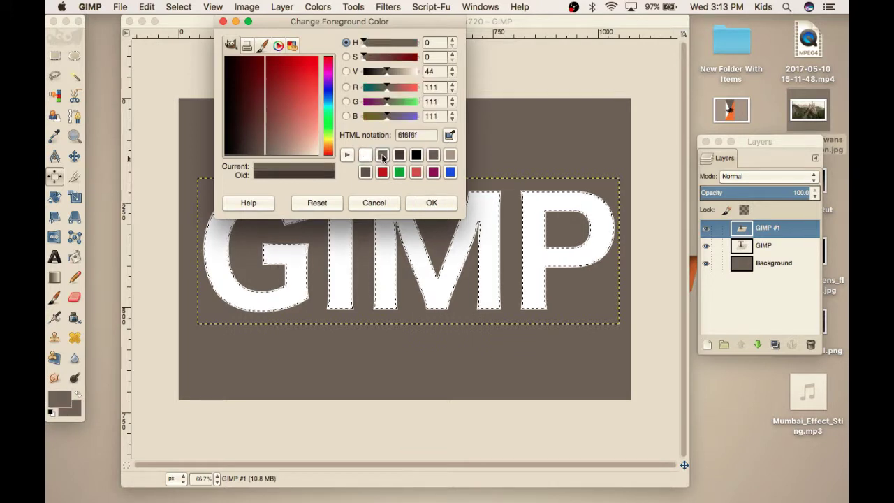
left_click(449, 156)
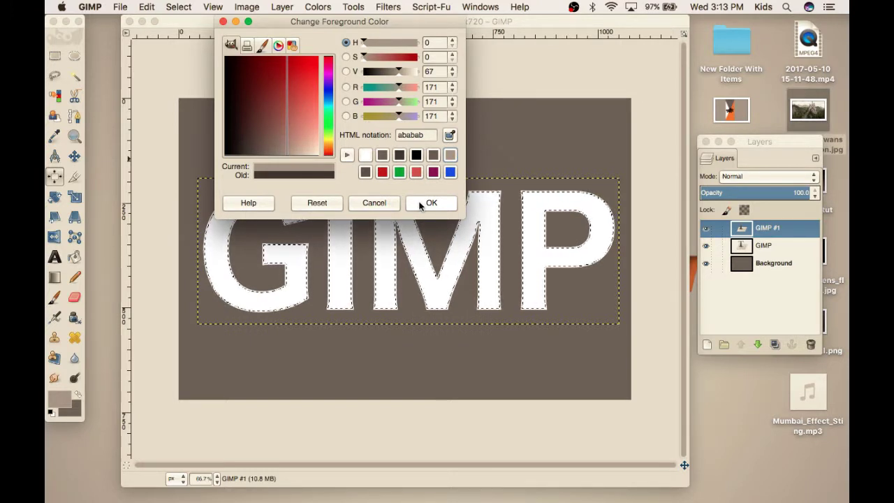
left_click(422, 202)
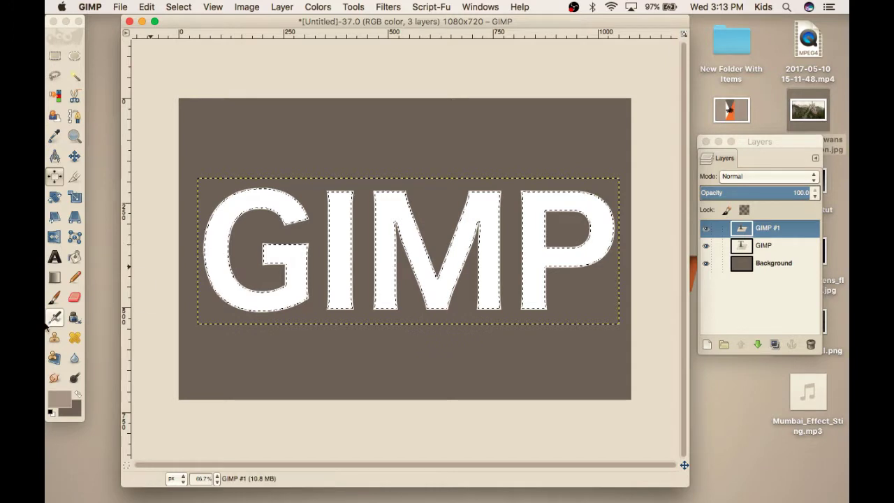
Activate the Paintbrush and reduce its brush size to about 33
left_click(54, 297)
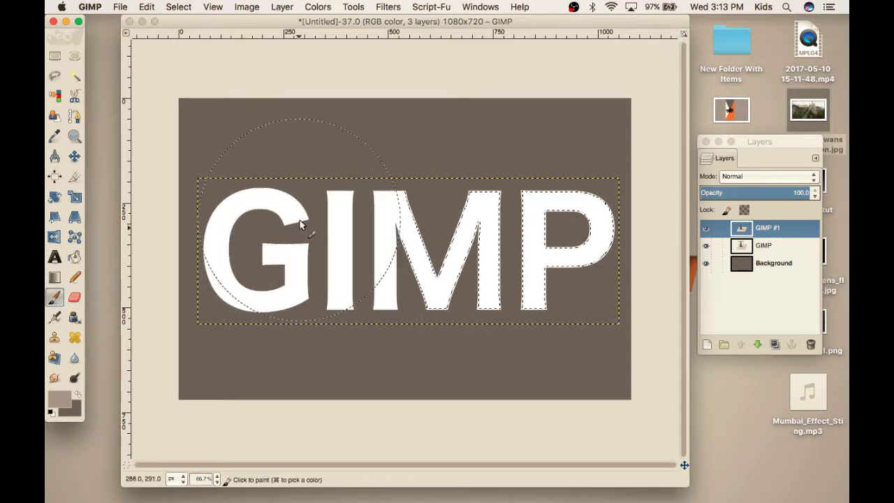
double_click(54, 297)
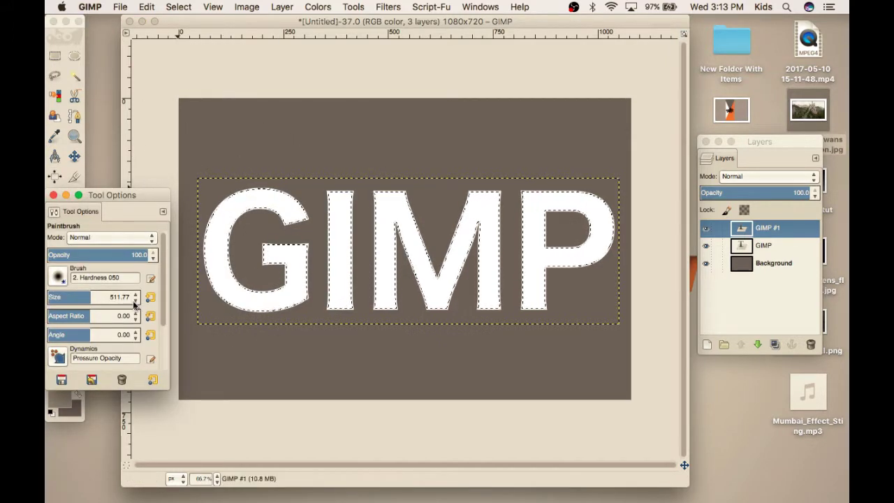
left_click(134, 300)
left_click_drag(79, 294, 51, 296)
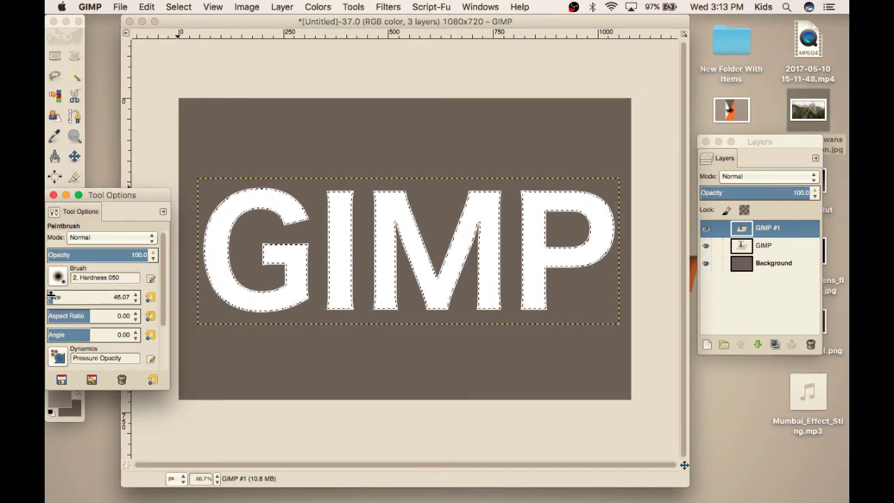
left_click(136, 301)
scroll(136, 299, "up", 6)
Paint irregular light grey strokes across all four letters inside the selection on the duplicate text layer
left_click_drag(204, 249, 208, 251)
mouse_move(214, 215)
left_mouse_down()
mouse_move(249, 215)
mouse_move(241, 197)
mouse_move(288, 196)
mouse_move(320, 223)
mouse_move(292, 212)
mouse_move(281, 222)
mouse_move(310, 222)
mouse_move(282, 234)
mouse_move(286, 249)
mouse_move(272, 245)
mouse_move(265, 266)
mouse_move(271, 245)
mouse_move(265, 263)
mouse_move(279, 246)
mouse_move(302, 243)
mouse_move(293, 223)
mouse_move(306, 203)
mouse_move(255, 284)
mouse_move(270, 253)
left_mouse_up()
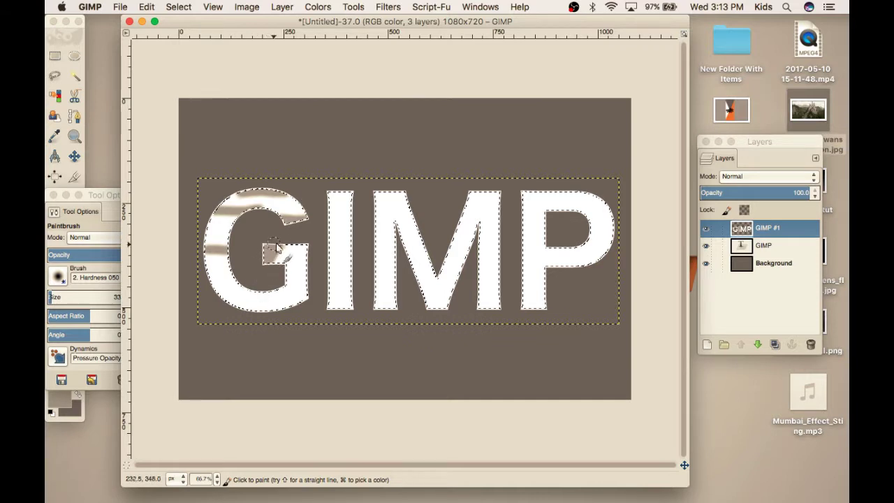
mouse_move(329, 197)
left_mouse_down()
mouse_move(356, 200)
mouse_move(323, 202)
mouse_move(340, 191)
mouse_move(327, 208)
mouse_move(341, 200)
mouse_move(335, 206)
left_mouse_up()
mouse_move(331, 308)
left_mouse_down()
mouse_move(329, 302)
mouse_move(359, 306)
left_mouse_up()
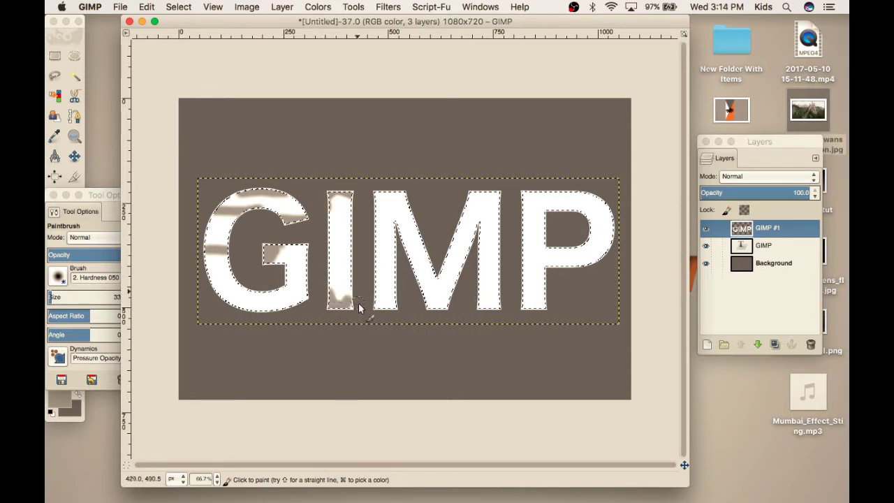
mouse_move(363, 193)
left_mouse_down()
mouse_move(409, 187)
mouse_move(363, 191)
mouse_move(368, 204)
mouse_move(387, 186)
mouse_move(406, 189)
mouse_move(369, 202)
mouse_move(380, 195)
mouse_move(379, 230)
left_mouse_up()
mouse_move(386, 320)
left_mouse_down()
mouse_move(381, 253)
mouse_move(400, 254)
mouse_move(311, 244)
mouse_move(351, 240)
mouse_move(338, 238)
mouse_move(339, 276)
left_mouse_up()
mouse_move(224, 308)
left_mouse_down()
mouse_move(294, 308)
mouse_move(239, 307)
mouse_move(213, 272)
mouse_move(298, 283)
left_mouse_up()
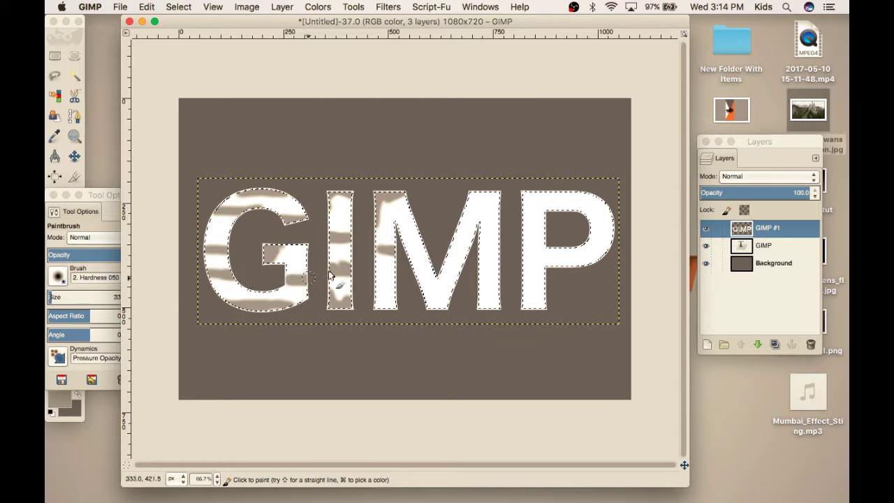
mouse_move(405, 235)
left_mouse_down()
mouse_move(387, 224)
mouse_move(406, 228)
mouse_move(437, 274)
mouse_move(430, 263)
mouse_move(404, 277)
mouse_move(418, 267)
mouse_move(386, 292)
mouse_move(402, 308)
mouse_move(388, 304)
mouse_move(406, 305)
mouse_move(440, 276)
mouse_move(456, 294)
mouse_move(442, 302)
mouse_move(427, 301)
mouse_move(445, 247)
mouse_move(463, 253)
mouse_move(479, 197)
mouse_move(457, 207)
mouse_move(503, 200)
mouse_move(499, 255)
mouse_move(480, 254)
mouse_move(499, 253)
mouse_move(479, 309)
left_mouse_up()
left_click_drag(543, 208, 569, 199)
mouse_move(544, 245)
left_mouse_down()
mouse_move(546, 291)
mouse_move(524, 299)
mouse_move(548, 305)
mouse_move(559, 278)
mouse_move(537, 288)
mouse_move(583, 239)
mouse_move(623, 256)
mouse_move(577, 245)
mouse_move(565, 268)
mouse_move(547, 259)
mouse_move(555, 251)
mouse_move(496, 246)
mouse_move(510, 250)
mouse_move(630, 195)
mouse_move(545, 227)
mouse_move(605, 210)
mouse_move(597, 218)
mouse_move(615, 218)
mouse_move(587, 215)
mouse_move(577, 241)
left_mouse_up()
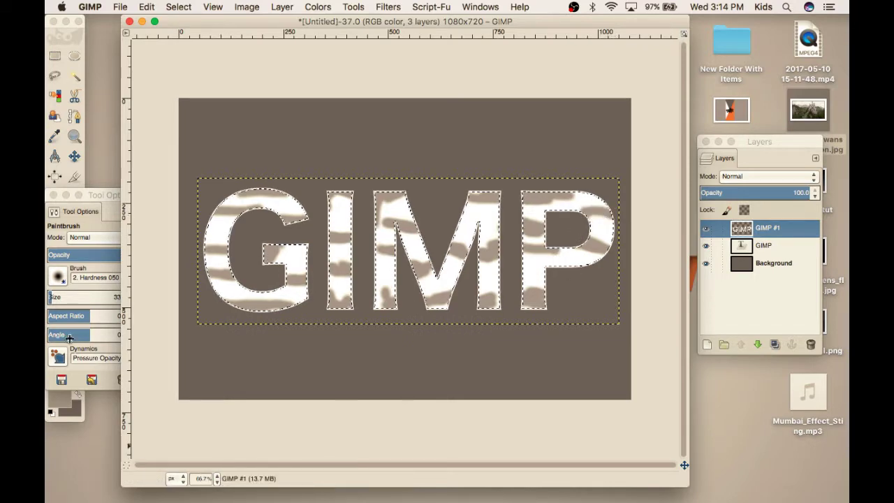
Set the foreground color to the darker grey 6f6f6f and paint scattered patches across all four letters
left_click(59, 404)
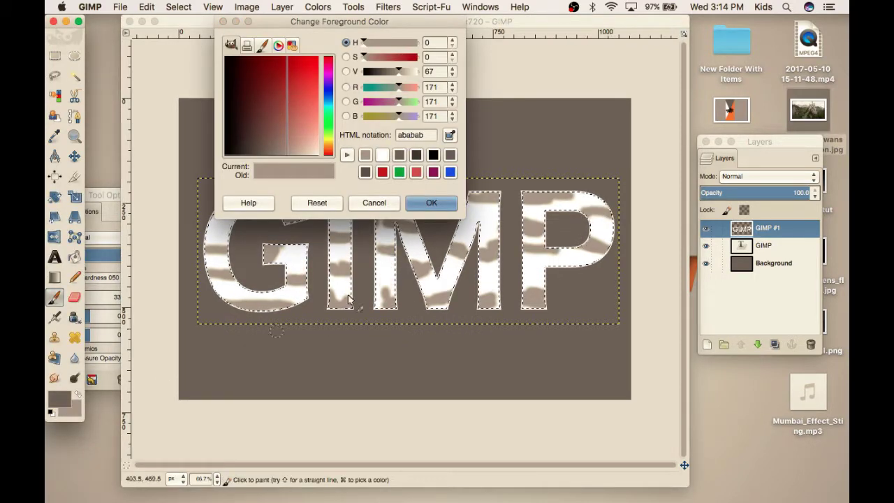
left_click(432, 202)
left_click(59, 399)
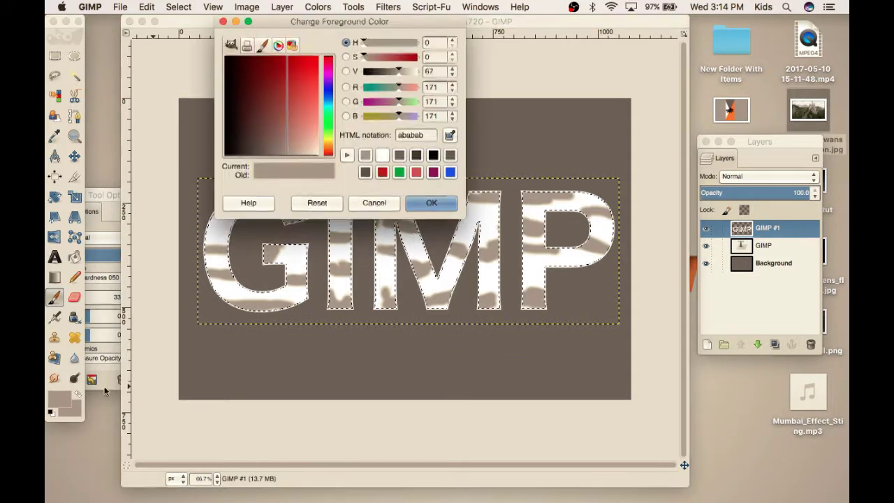
left_click(399, 155)
left_click(436, 203)
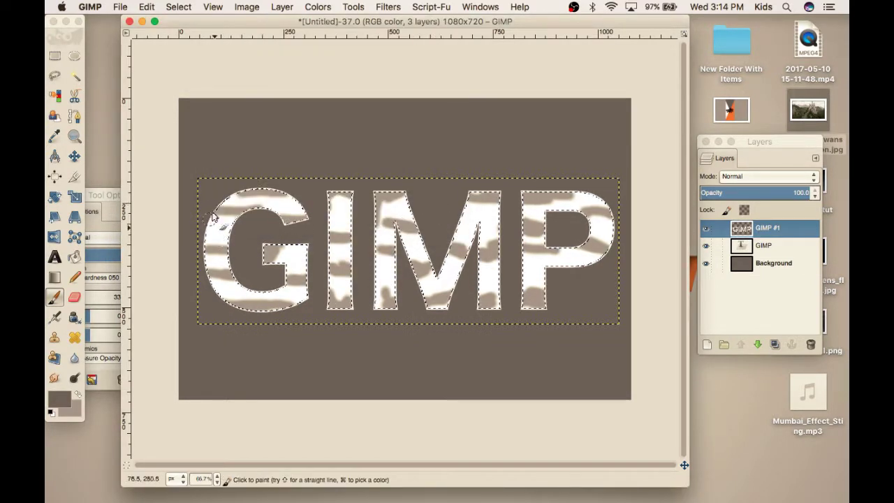
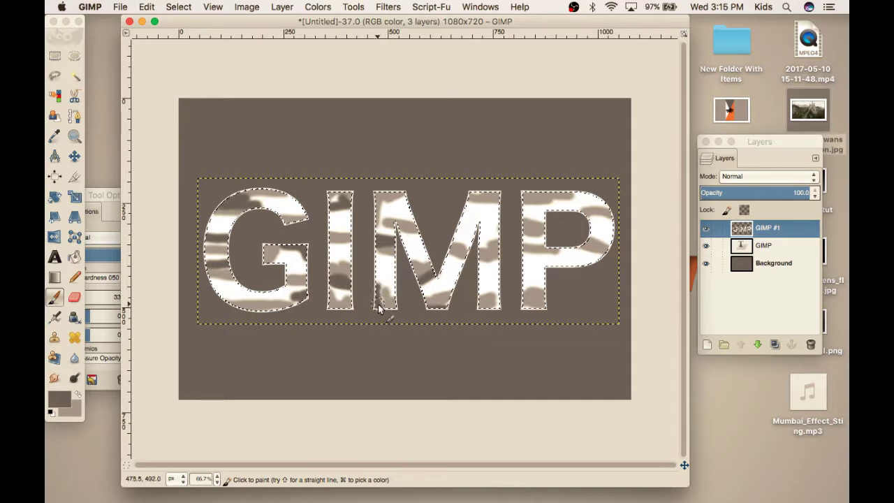
mouse_move(518, 269)
left_mouse_down()
mouse_move(544, 284)
mouse_move(525, 291)
mouse_move(482, 267)
mouse_move(472, 250)
mouse_move(497, 241)
mouse_move(445, 234)
mouse_move(475, 241)
mouse_move(454, 243)
mouse_move(496, 300)
mouse_move(477, 290)
mouse_move(501, 303)
left_mouse_up()
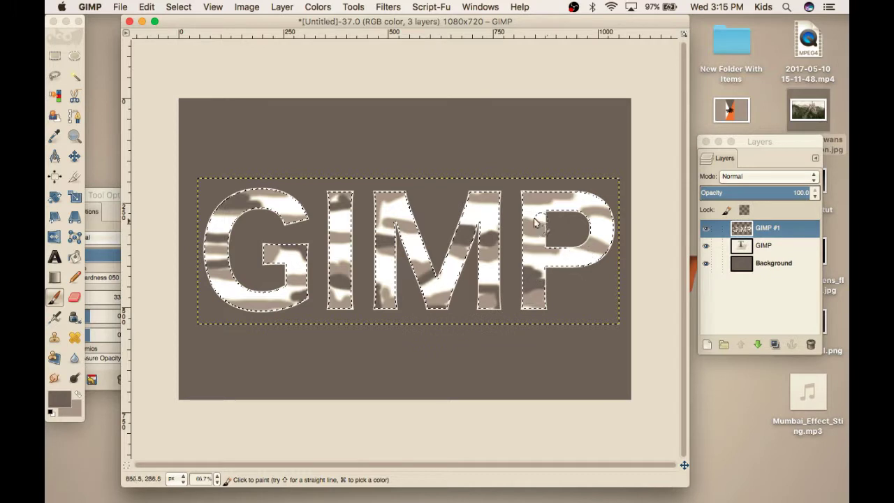
mouse_move(520, 202)
left_mouse_down()
mouse_move(581, 199)
mouse_move(574, 210)
mouse_move(595, 215)
mouse_move(588, 225)
mouse_move(616, 229)
mouse_move(594, 223)
left_mouse_up()
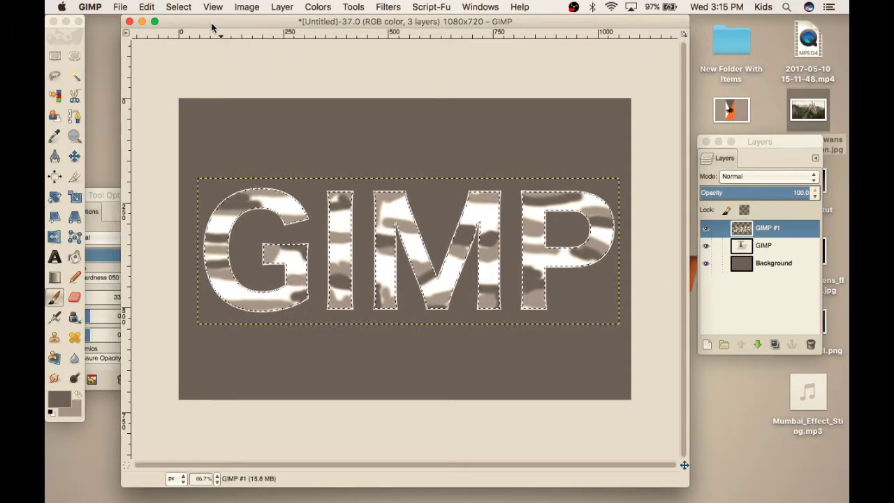
Set the foreground color to black from the recent colors and paint small scattered patches across all four letters
left_click(61, 403)
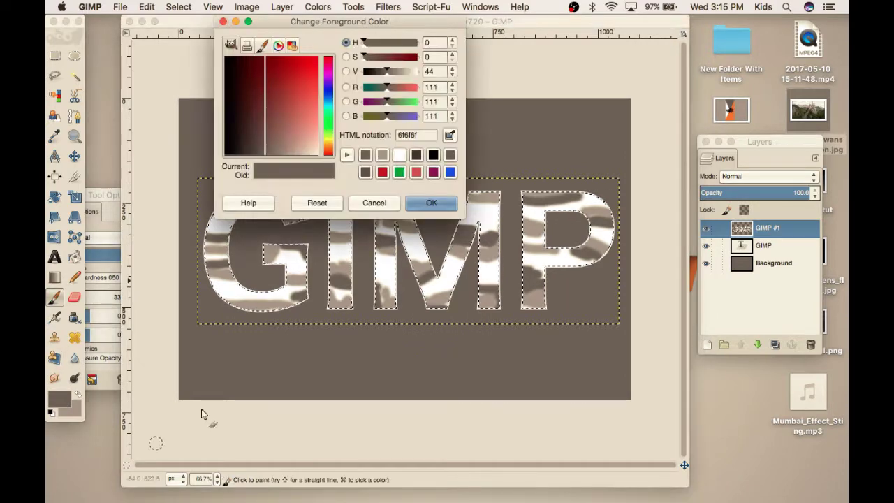
left_click(434, 155)
left_click(432, 203)
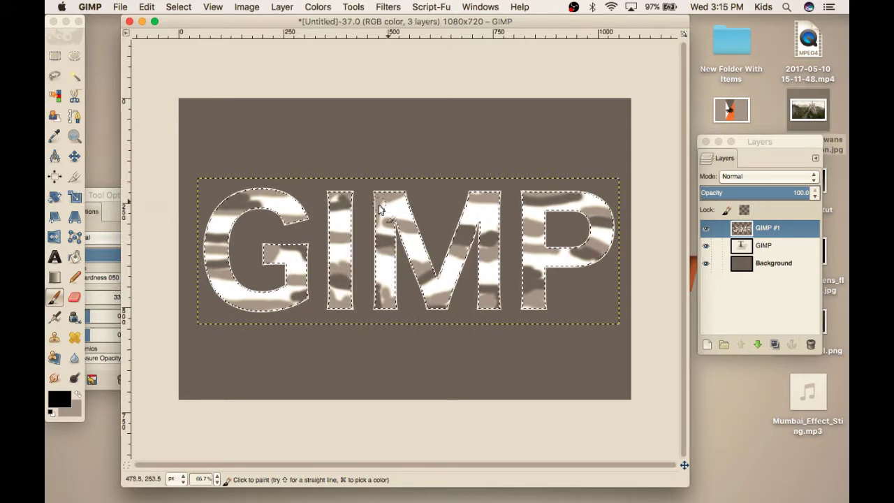
left_click_drag(378, 204, 409, 204)
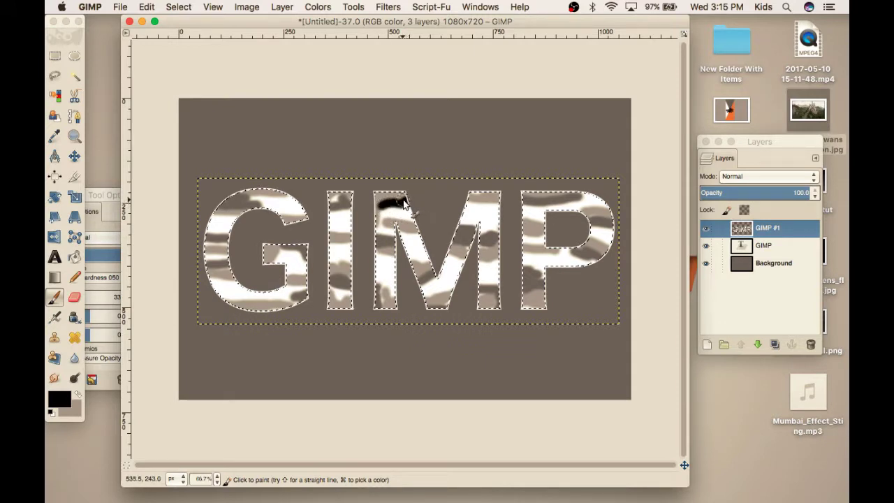
left_click_drag(479, 271, 500, 274)
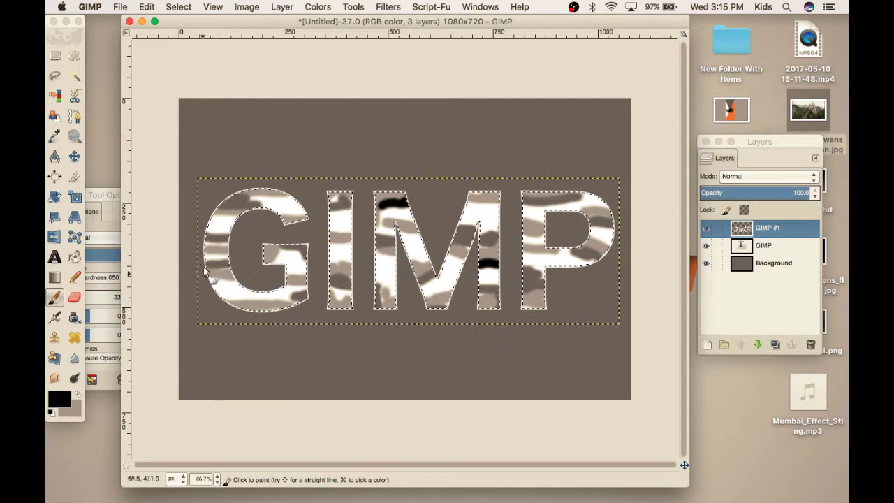
mouse_move(205, 243)
left_mouse_down()
mouse_move(267, 257)
mouse_move(286, 272)
left_mouse_up()
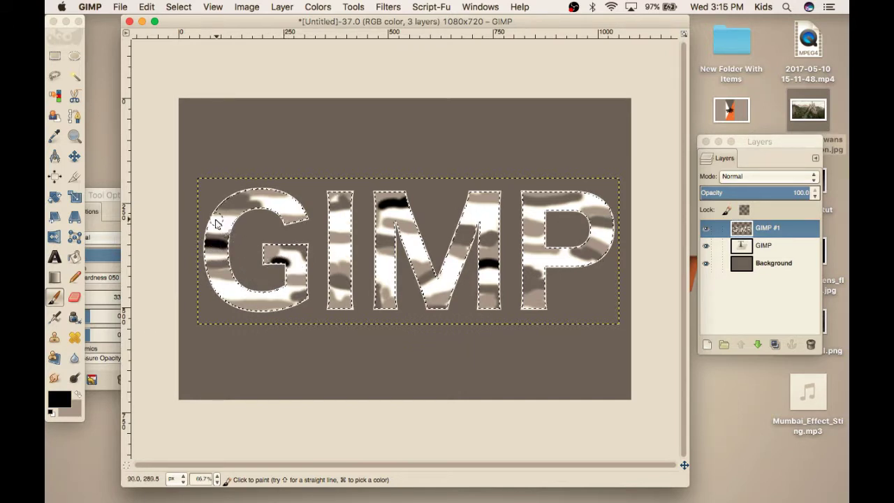
left_click_drag(287, 197, 279, 194)
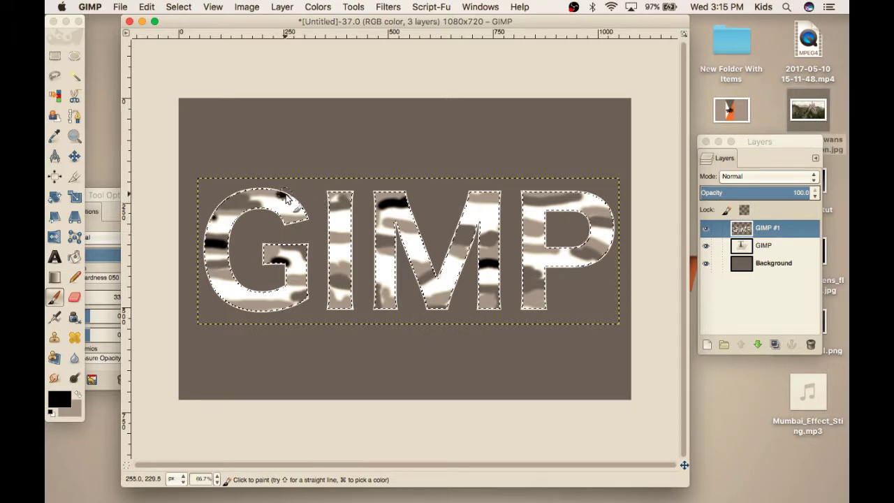
mouse_move(211, 295)
left_mouse_down()
mouse_move(351, 306)
mouse_move(328, 295)
mouse_move(331, 245)
mouse_move(339, 247)
mouse_move(331, 222)
left_mouse_up()
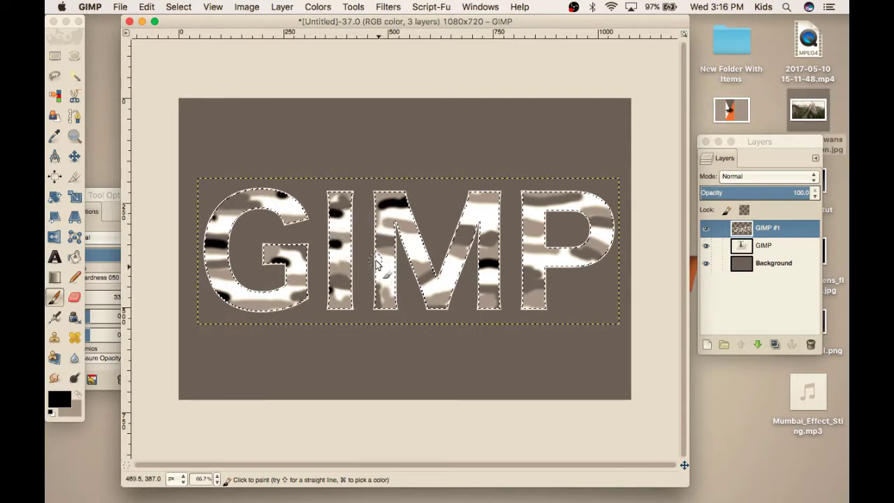
mouse_move(376, 264)
left_mouse_down()
mouse_move(386, 287)
mouse_move(422, 264)
mouse_move(410, 253)
mouse_move(433, 306)
mouse_move(457, 256)
left_mouse_up()
left_click_drag(462, 212, 492, 226)
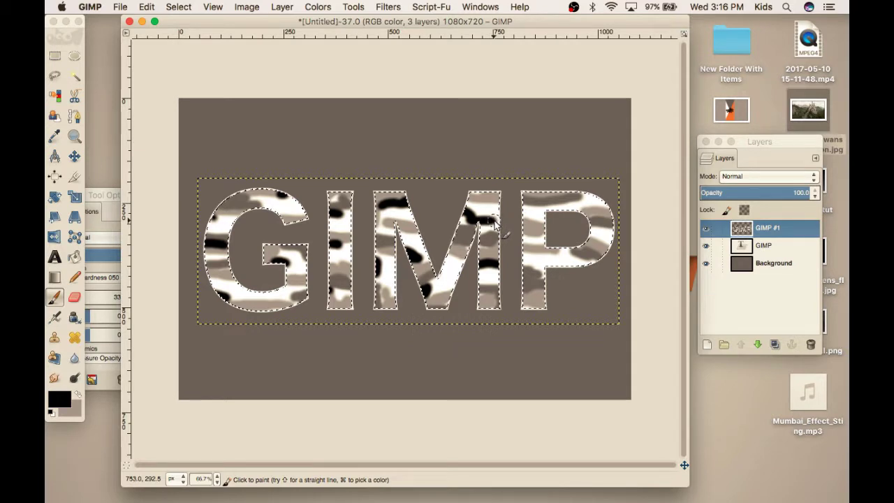
mouse_move(537, 299)
left_mouse_down()
mouse_move(523, 253)
mouse_move(585, 243)
left_mouse_up()
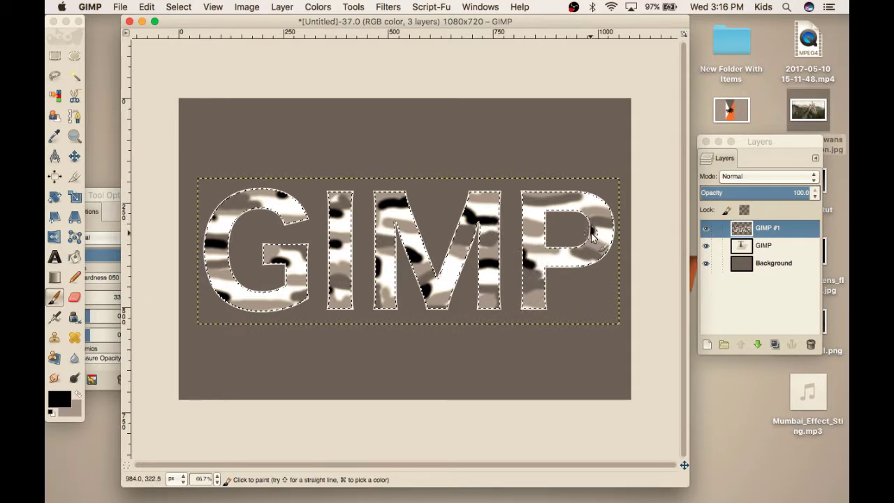
left_click_drag(531, 216, 522, 216)
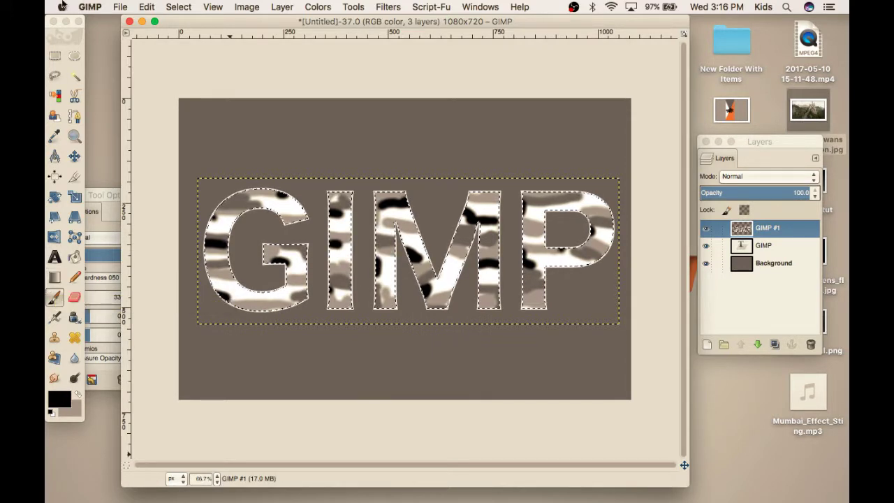
Shrink the selection around the letters by 5 px
left_click(177, 7)
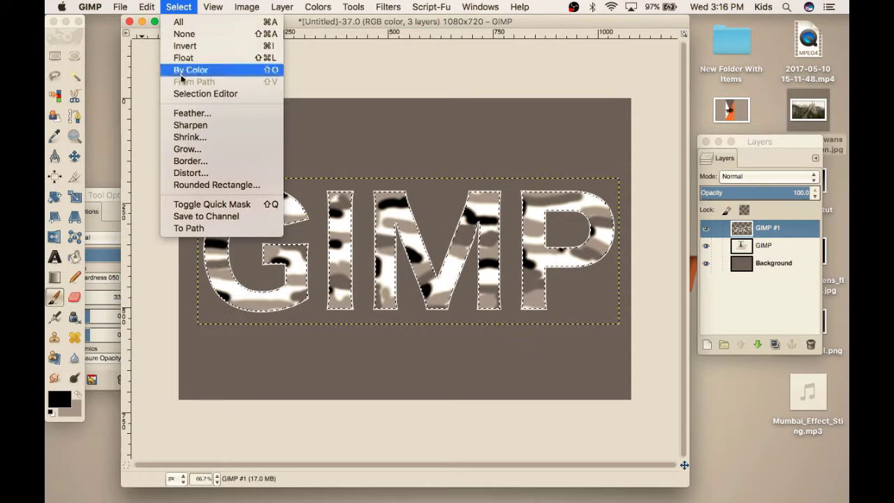
left_click(188, 137)
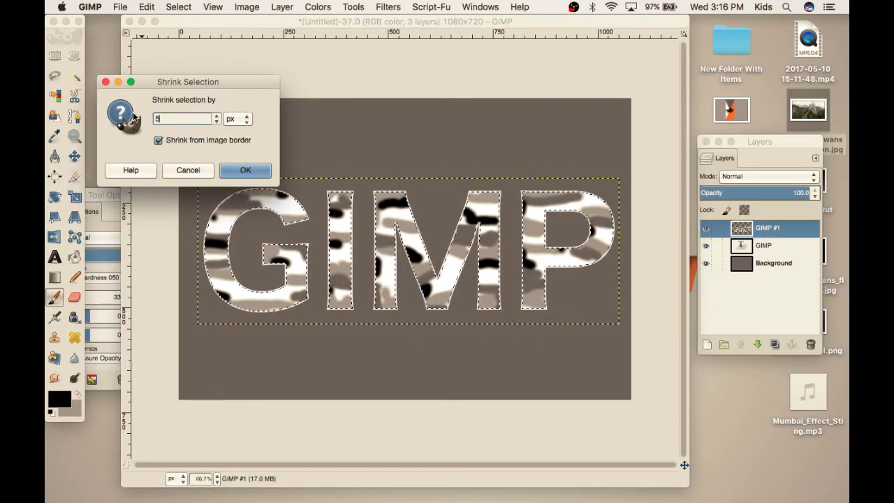
key("Return")
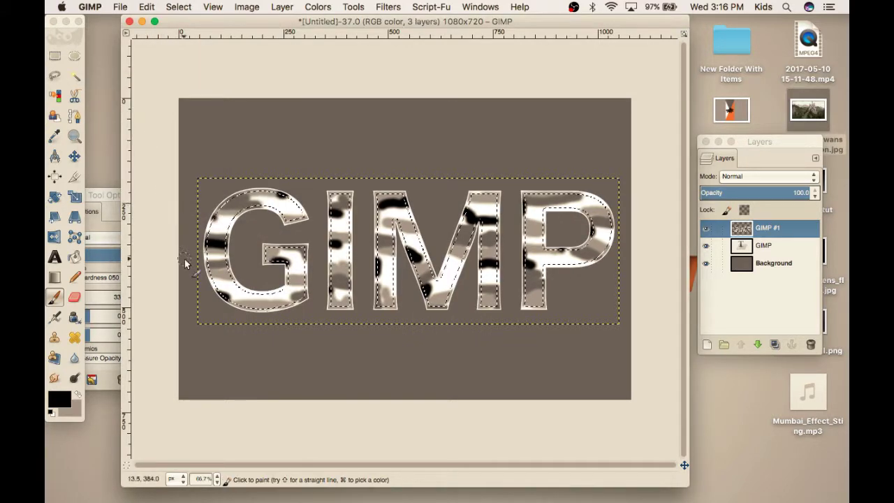
Activate the Pencil and enlarge its brush size to about 234
left_click(52, 300)
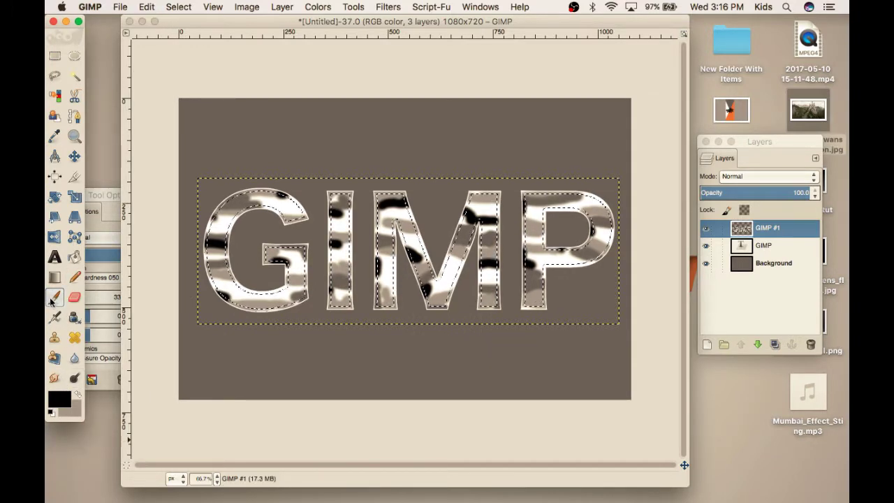
left_click(75, 277)
left_click(105, 216)
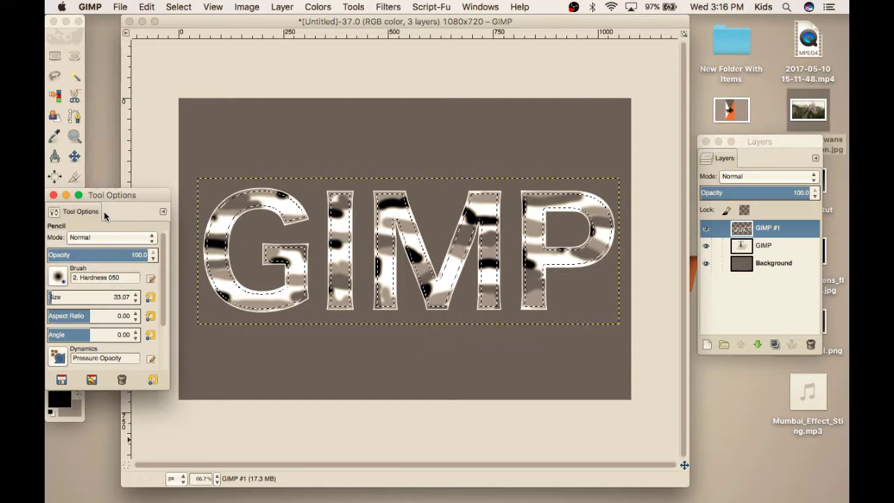
left_click(58, 277)
left_click(59, 285)
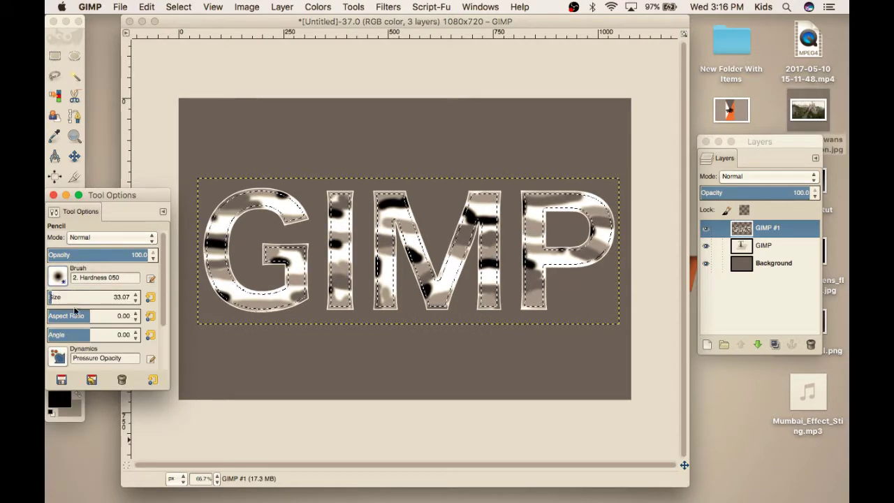
left_click_drag(72, 297, 78, 297)
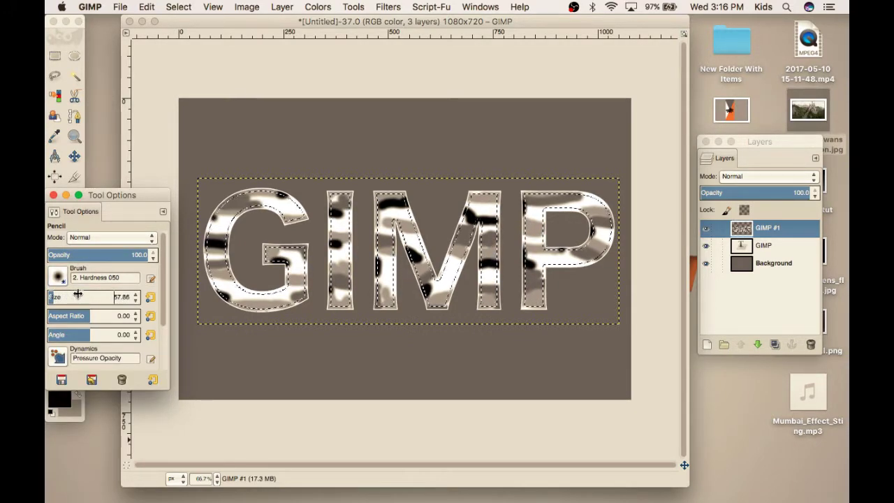
left_click(223, 222)
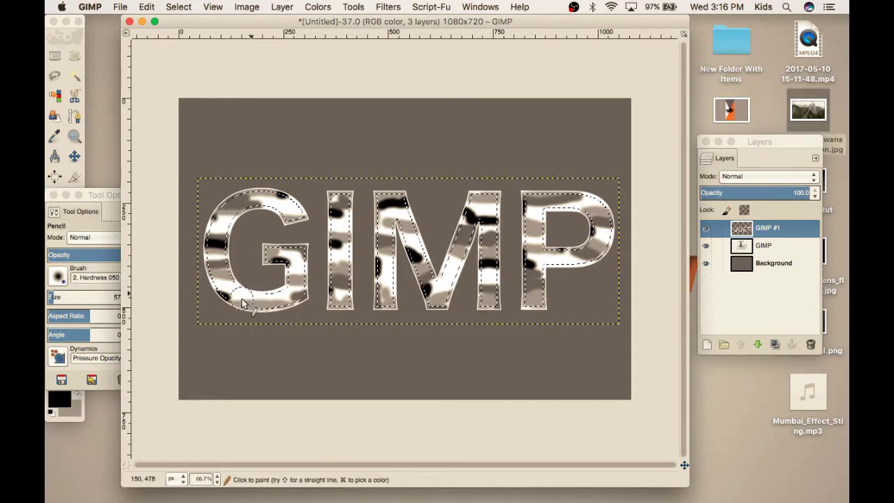
left_click_drag(52, 297, 69, 297)
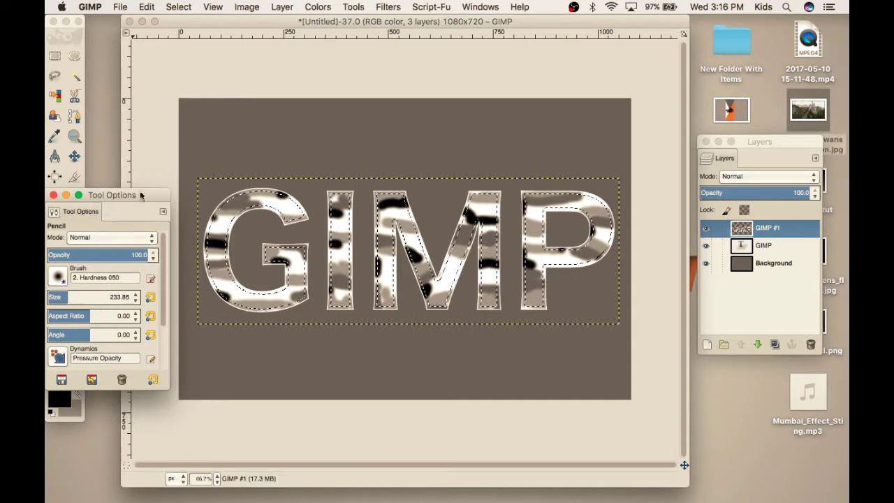
Reset the colors to default, swap them to get a white foreground, and fill the selected letter interiors with white
left_click(60, 47)
left_click(51, 413)
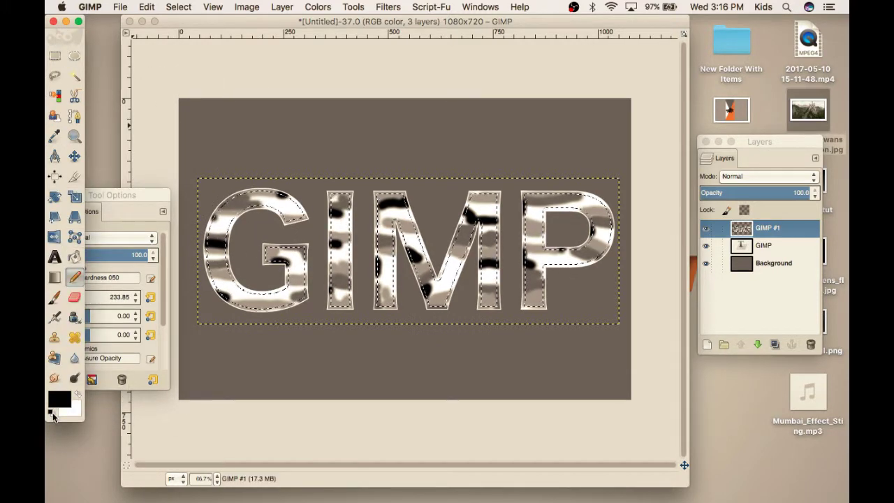
left_click(79, 395)
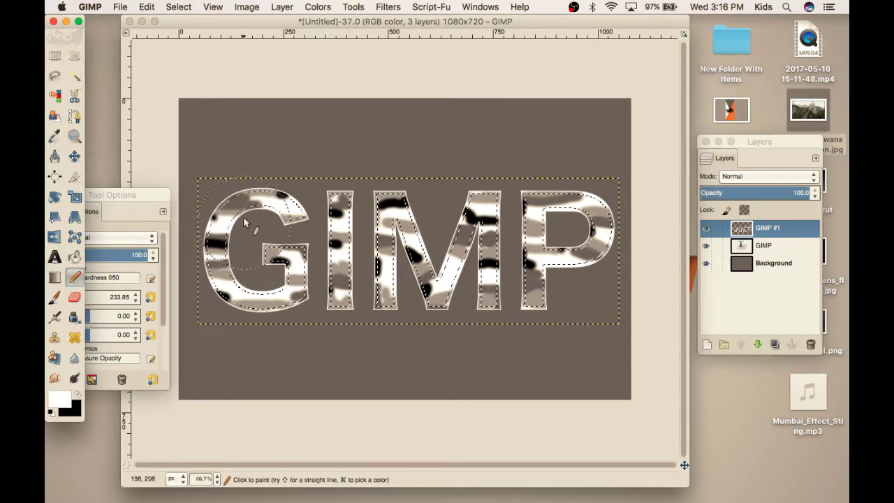
left_click(233, 197)
mouse_move(298, 183)
left_mouse_down()
mouse_move(166, 269)
mouse_move(315, 264)
mouse_move(146, 323)
mouse_move(472, 225)
mouse_move(181, 208)
mouse_move(508, 142)
mouse_move(443, 272)
mouse_move(590, 292)
mouse_move(545, 297)
mouse_move(528, 141)
mouse_move(560, 216)
left_mouse_up()
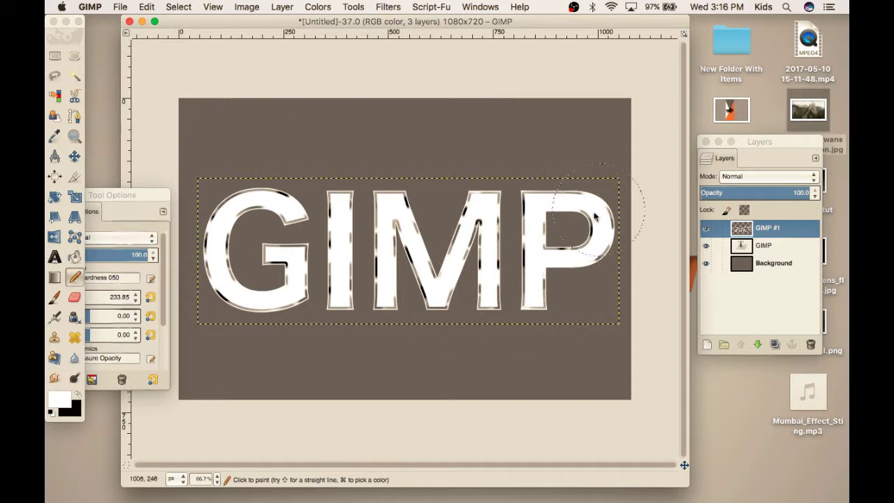
Shrink the selection inside the white letters by a further 1 px
left_click(67, 44)
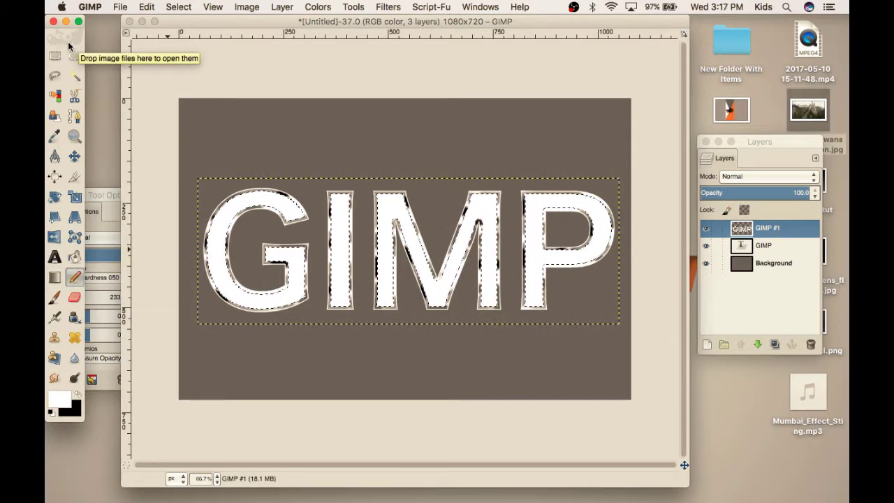
left_click(178, 7)
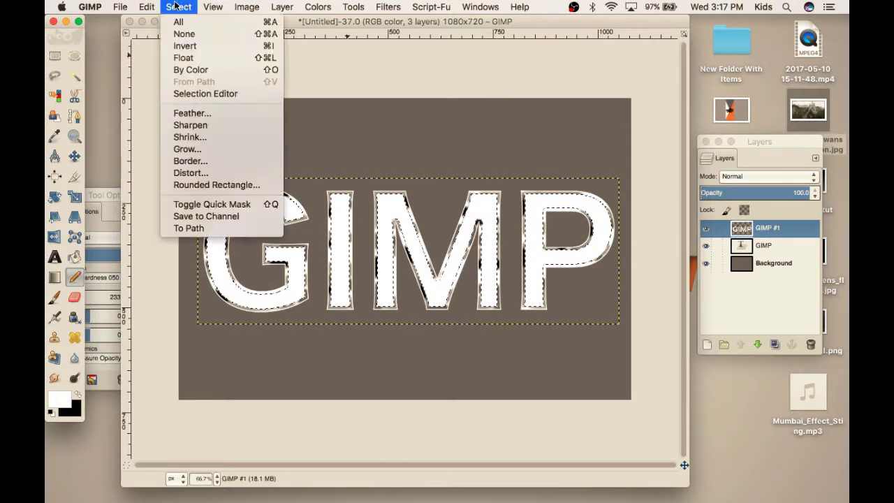
left_click(190, 137)
type("1")
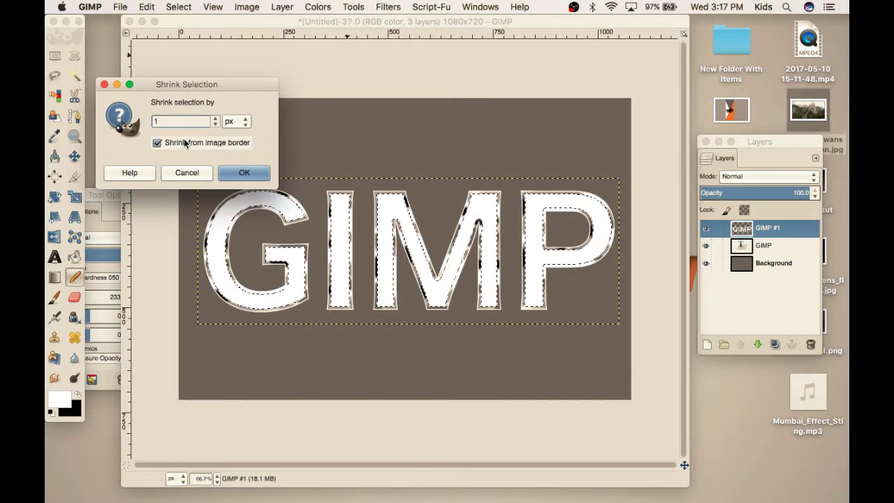
key("Return")
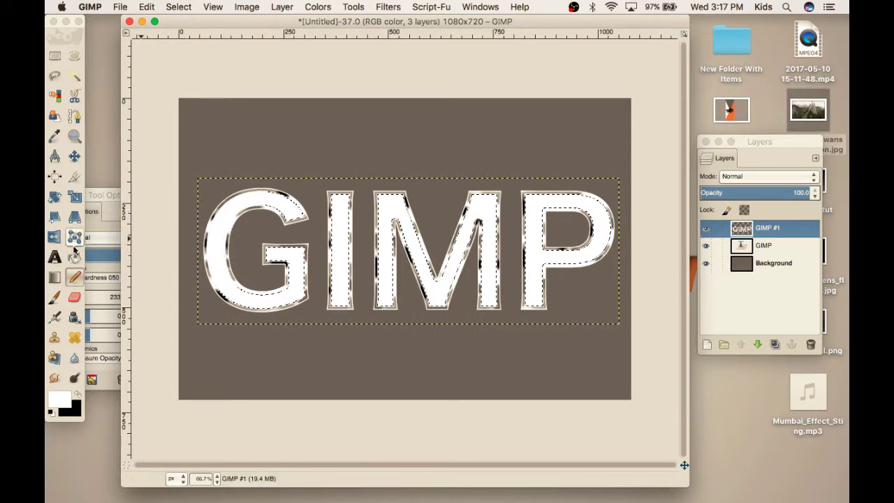
Swap the foreground to black, paint over the selected interiors of all four letters, and clear the selection
left_click(78, 395)
mouse_move(224, 231)
left_mouse_down()
mouse_move(237, 279)
mouse_move(293, 210)
mouse_move(336, 231)
mouse_move(442, 327)
mouse_move(559, 230)
mouse_move(523, 175)
mouse_move(616, 272)
mouse_move(612, 202)
mouse_move(602, 208)
left_mouse_up()
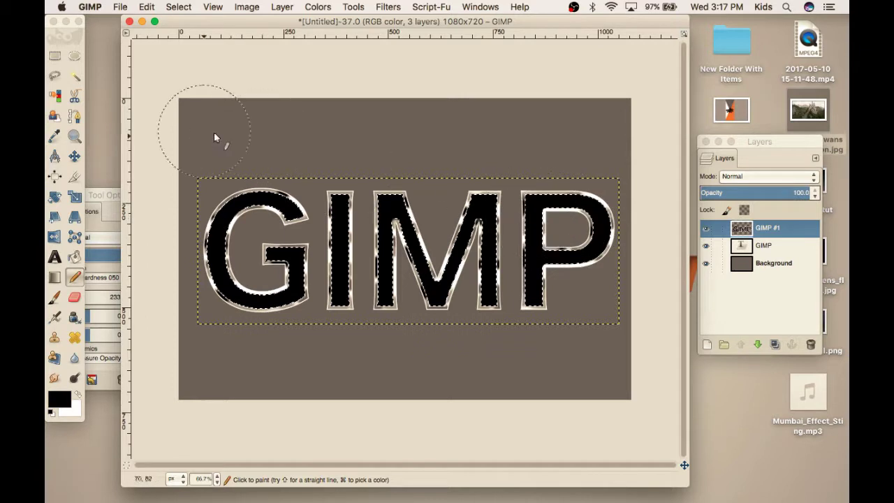
left_click(178, 7)
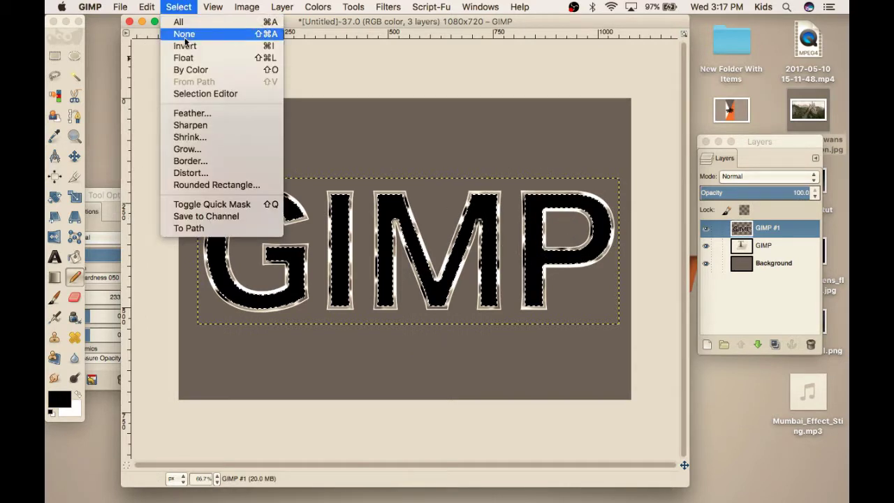
left_click(184, 34)
Make the Background layer active, activate the Blend tool and set the foreground color to the dark grey 3f3f3f
left_click(792, 262)
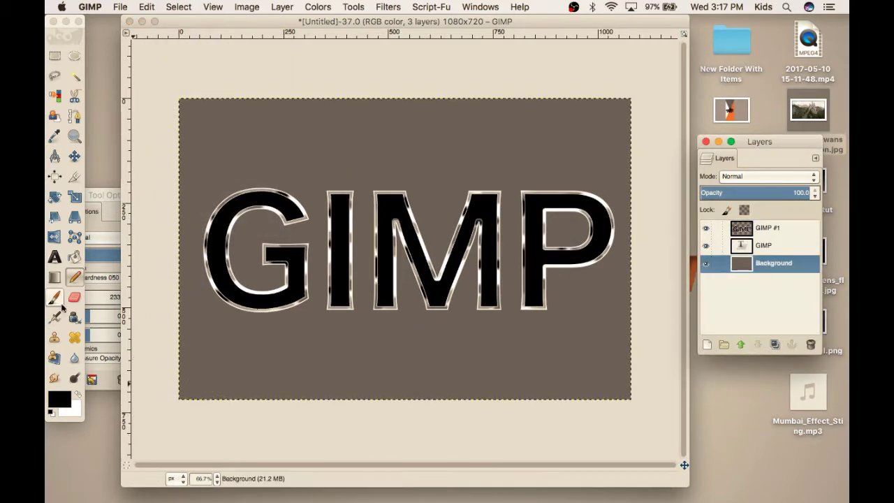
left_click(54, 277)
left_click(110, 217)
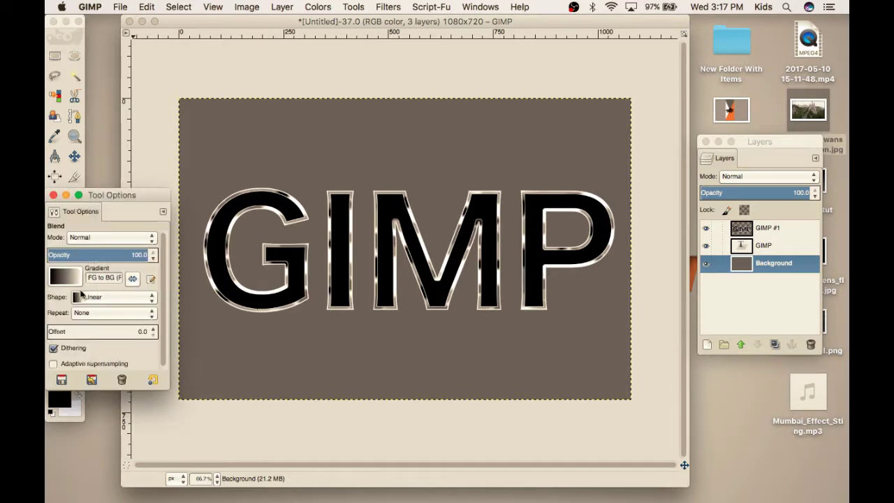
left_click(59, 398)
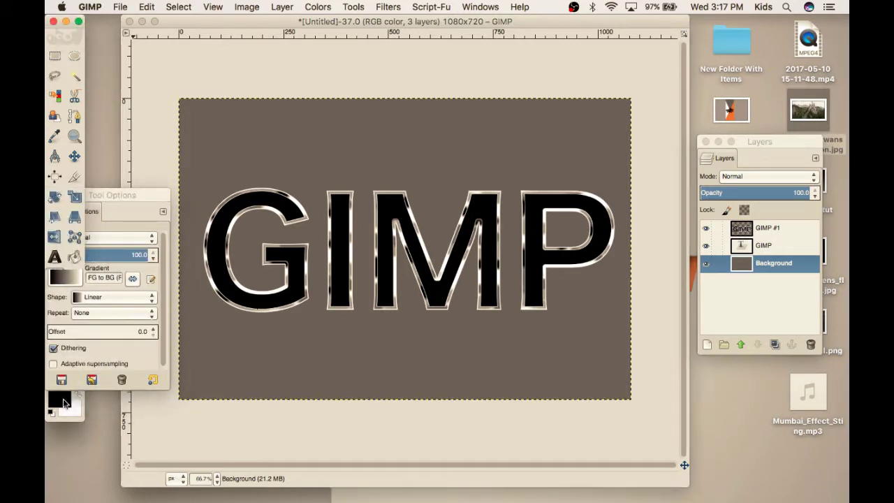
left_click(433, 155)
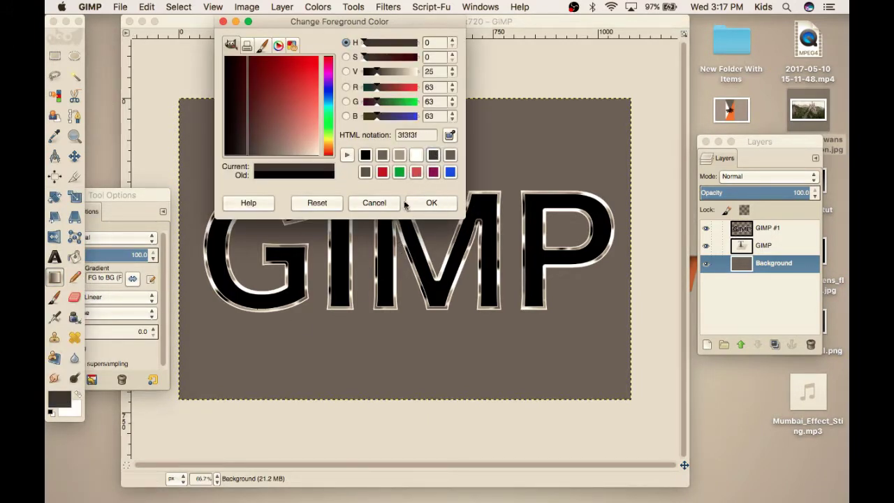
left_click(431, 203)
Set the background color to grey 8a8a8a and draw a diagonal linear gradient from the canvas's upper-left corner to the base of the M
left_click(69, 407)
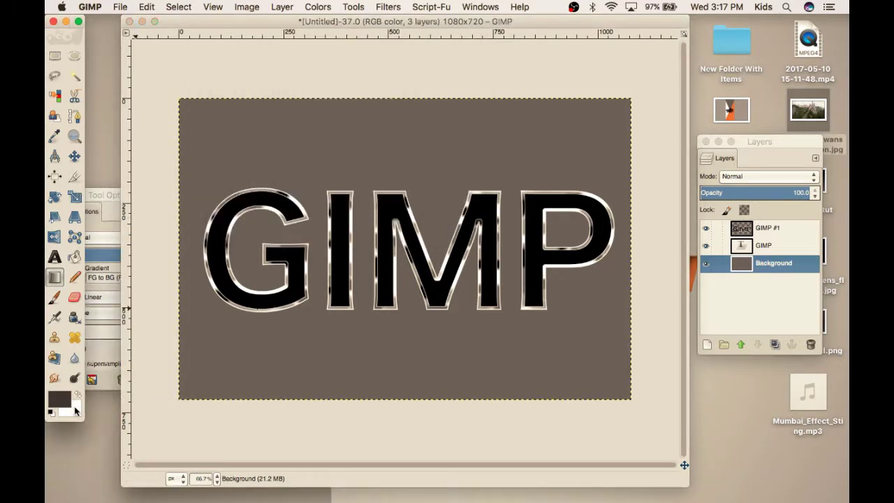
left_click(417, 155)
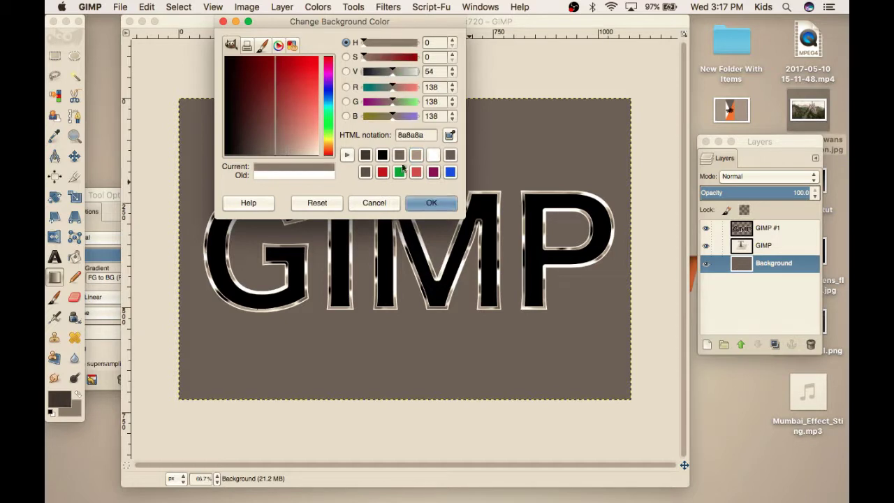
left_click(426, 206)
left_click_drag(185, 99, 460, 299)
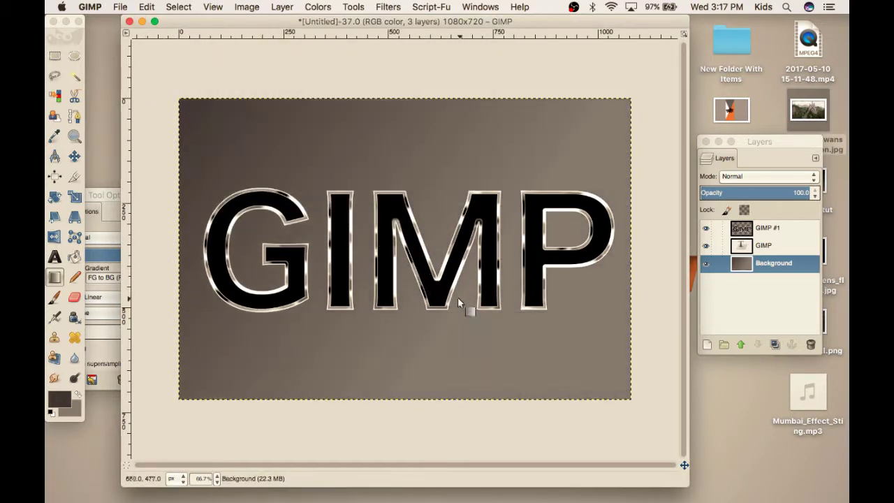